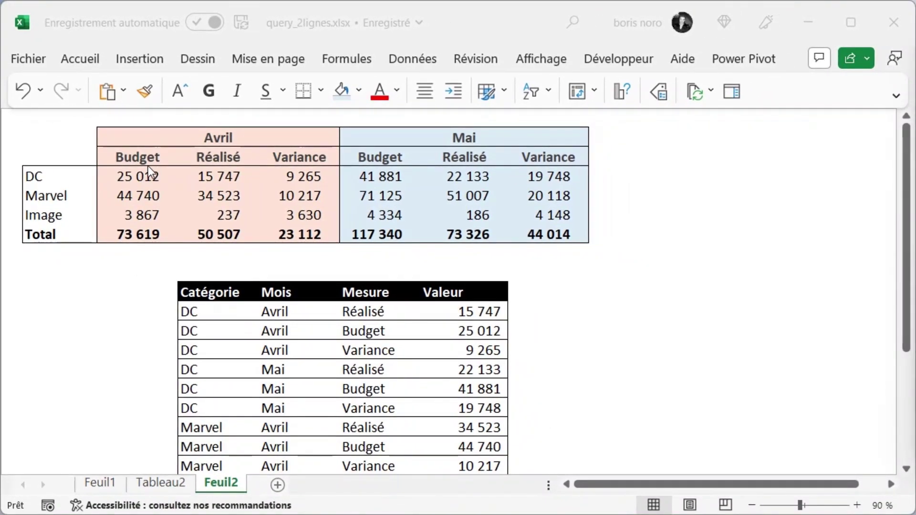
Load the budget range B2:H7 into Power Query as table Tableau2 without header row
{"action": "left_click", "coordinate": [143, 178]}
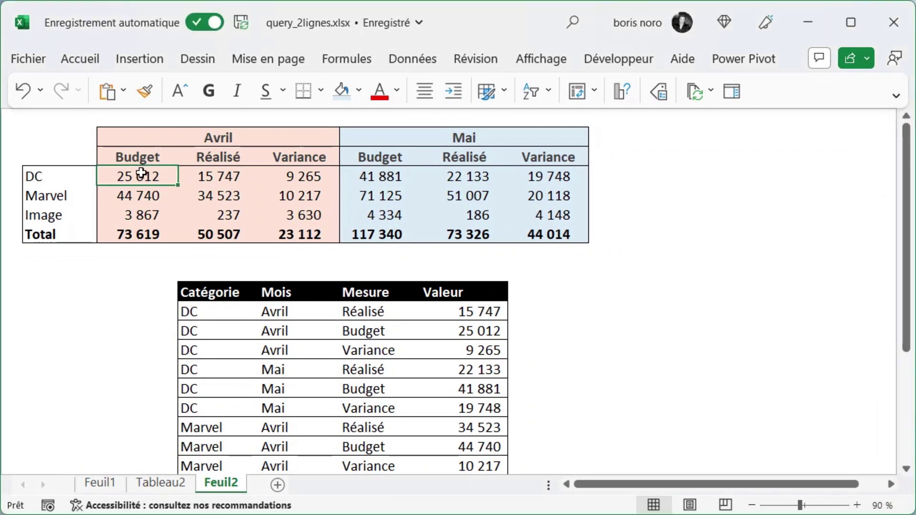
{"action": "right_click", "coordinate": [157, 179]}
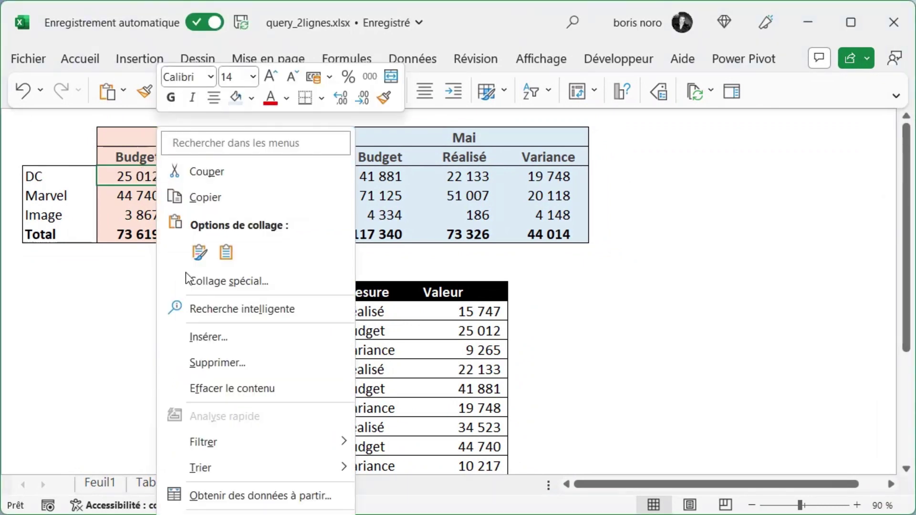
{"action": "left_click", "coordinate": [227, 499]}
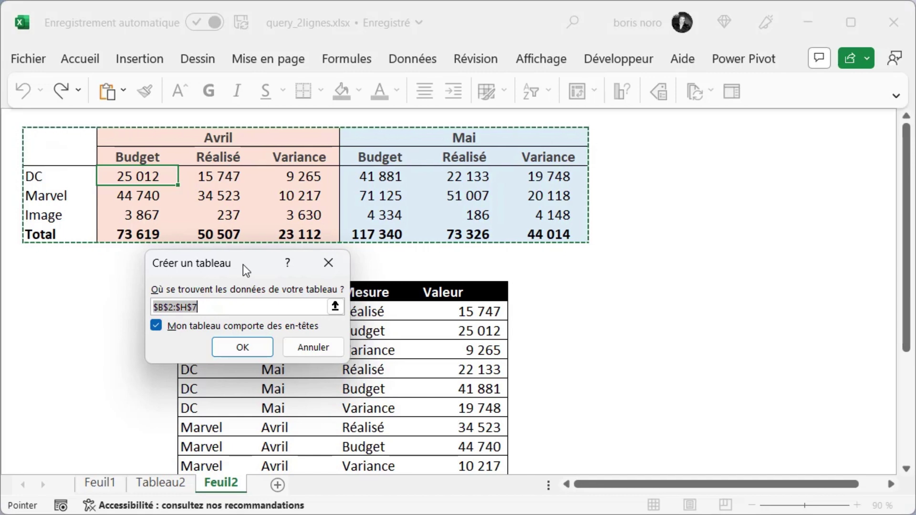
{"action": "left_click", "coordinate": [157, 326]}
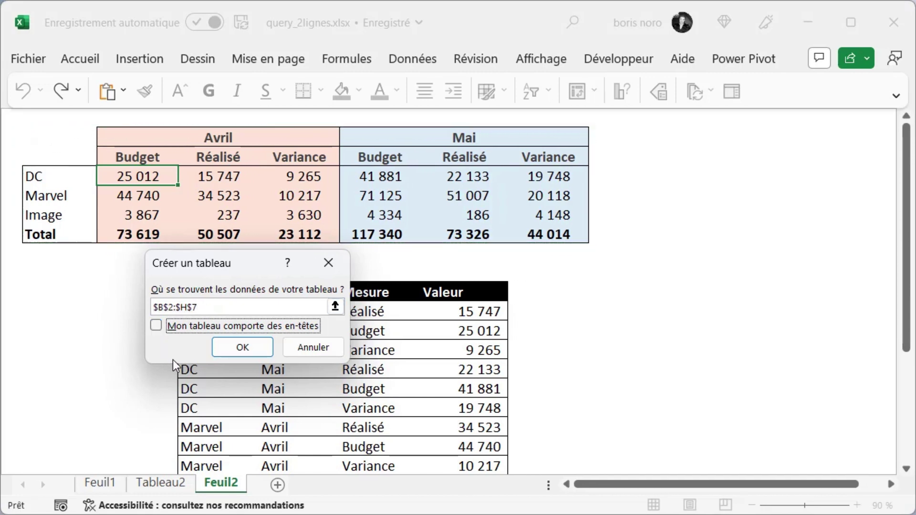
{"action": "left_click", "coordinate": [227, 346]}
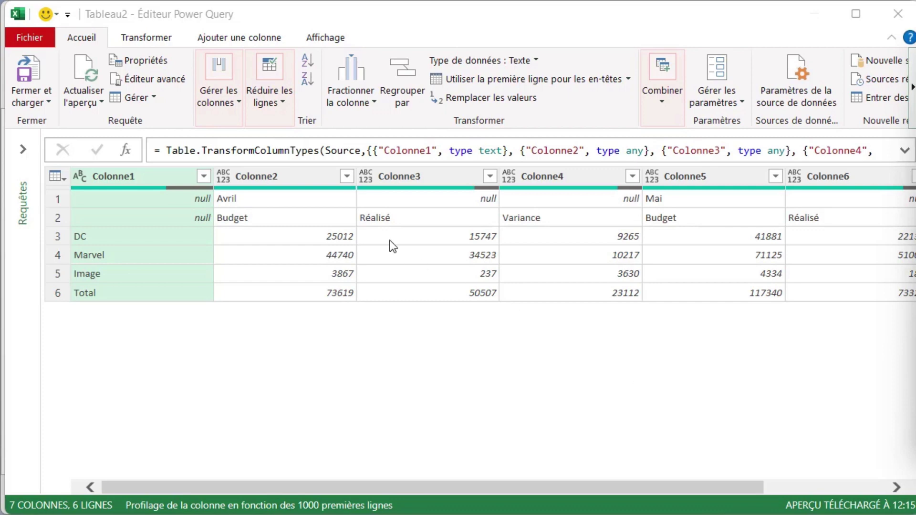
Transpose Tableau2 so months and measures run down and DC, Marvel, Image, Total become columns
{"action": "left_click", "coordinate": [158, 41]}
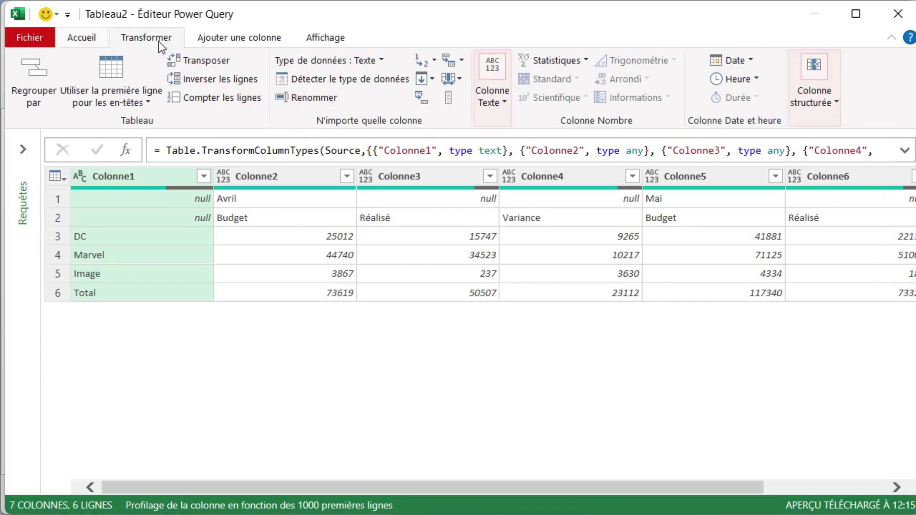
{"action": "left_click", "coordinate": [202, 62]}
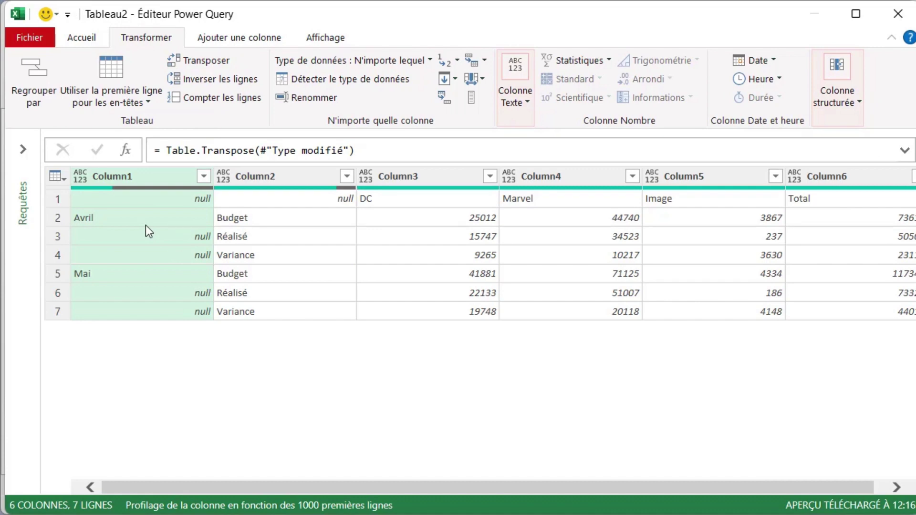
Fill Column1 down with Avril and Mai, then transpose twice to check and restore orientation
{"action": "left_click", "coordinate": [455, 81]}
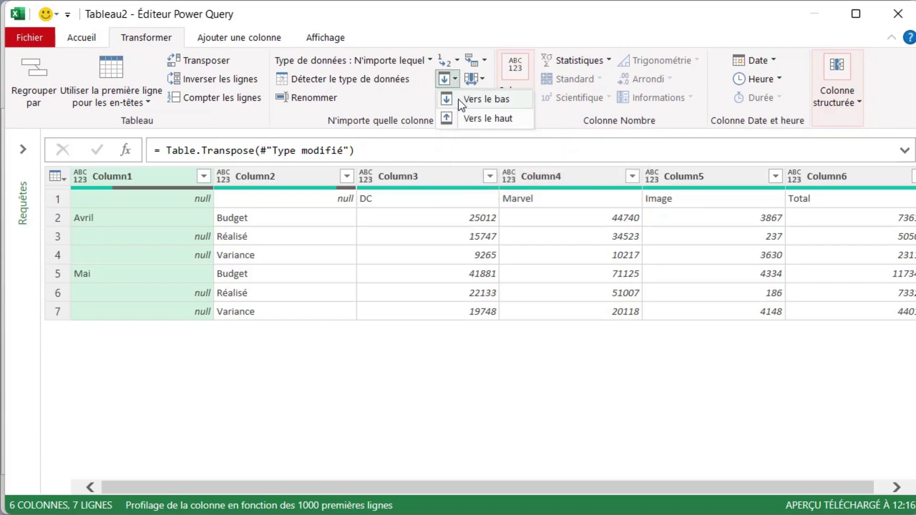
{"action": "left_click", "coordinate": [459, 100]}
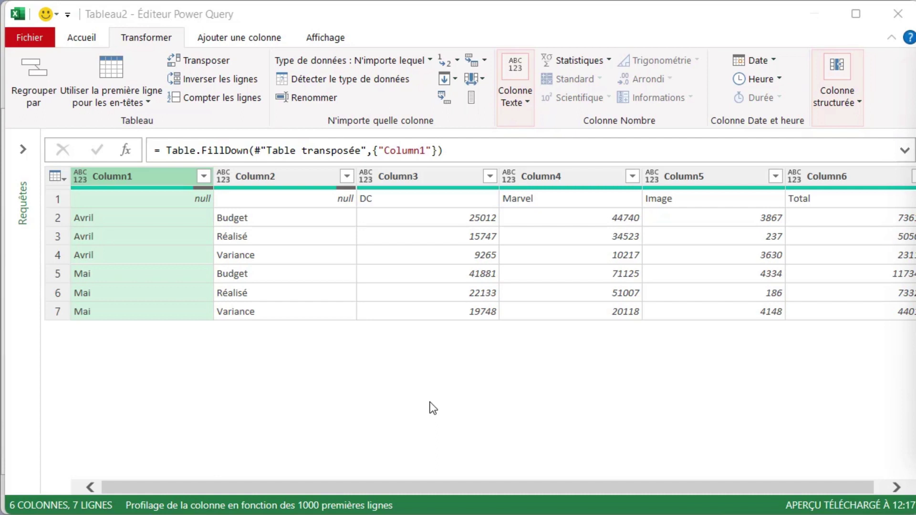
{"action": "left_click", "coordinate": [201, 63]}
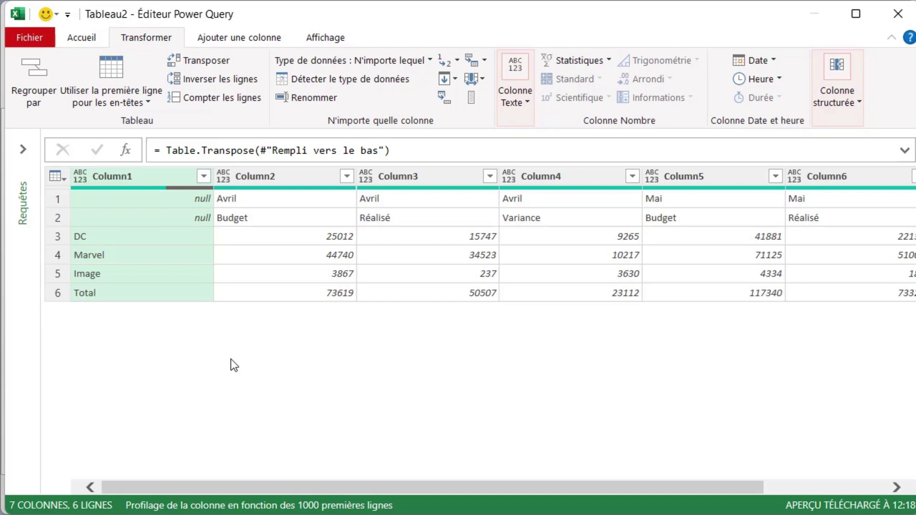
{"action": "left_click", "coordinate": [205, 63]}
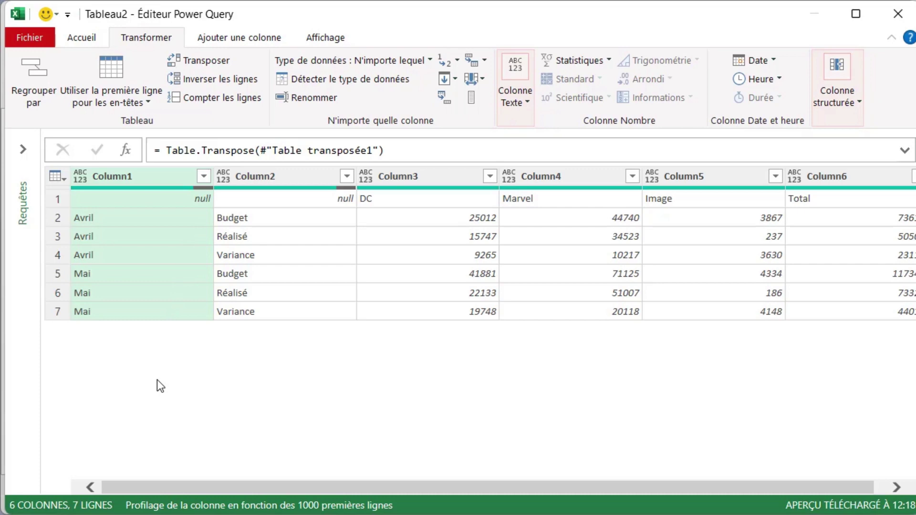
Merge Column1 and Column2 into a Fusionné column using a custom '|' separator
{"action": "left_click", "coordinate": [258, 179], "text": "ctrl"}
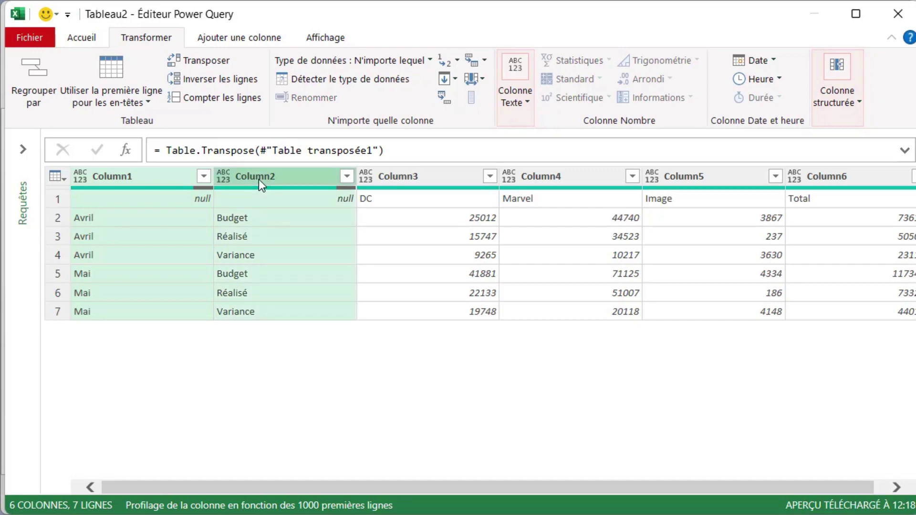
{"action": "left_click", "coordinate": [524, 107]}
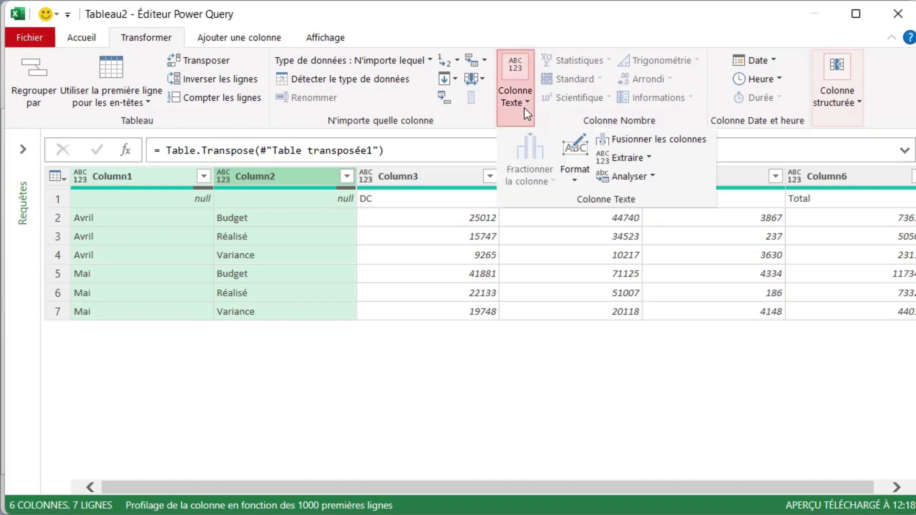
{"action": "left_click", "coordinate": [630, 140]}
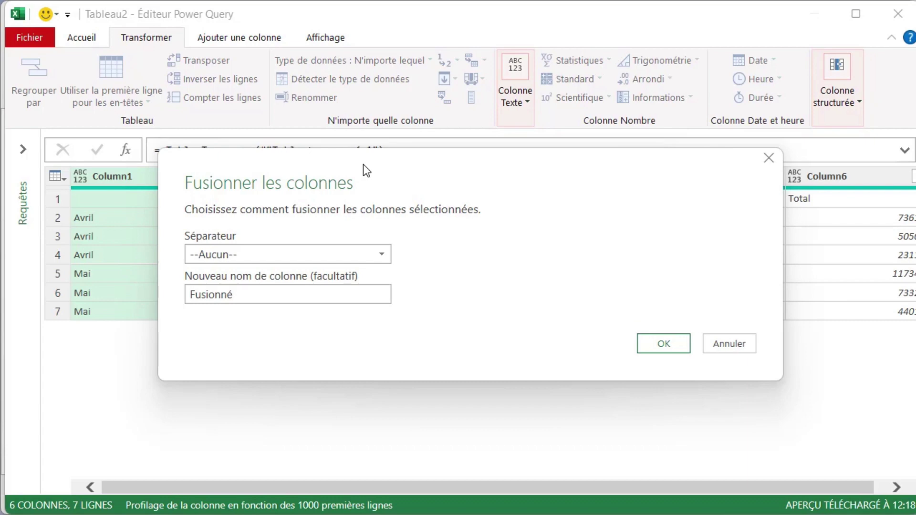
{"action": "left_click", "coordinate": [386, 253]}
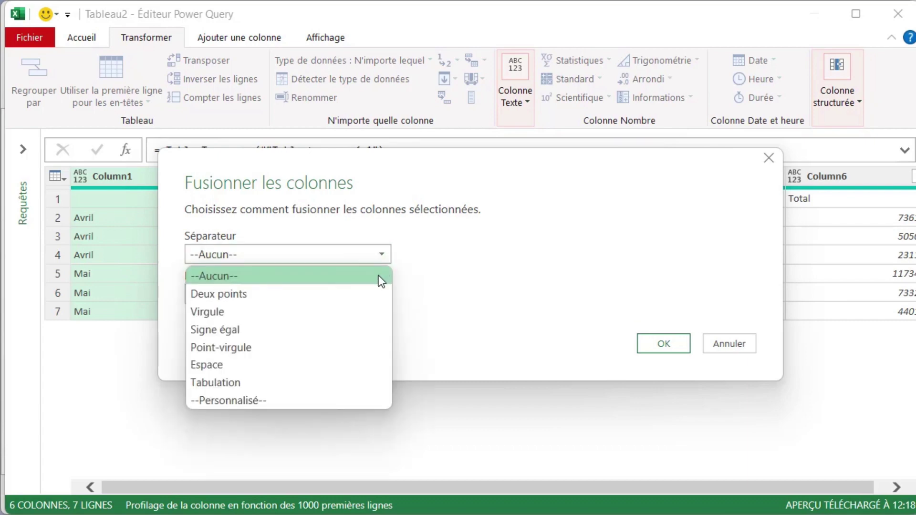
{"action": "left_click", "coordinate": [331, 402]}
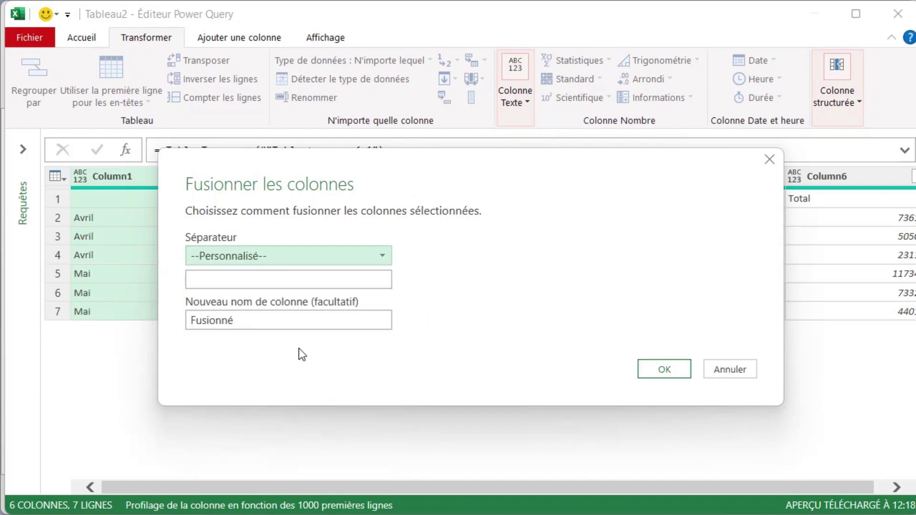
{"action": "left_click", "coordinate": [258, 278]}
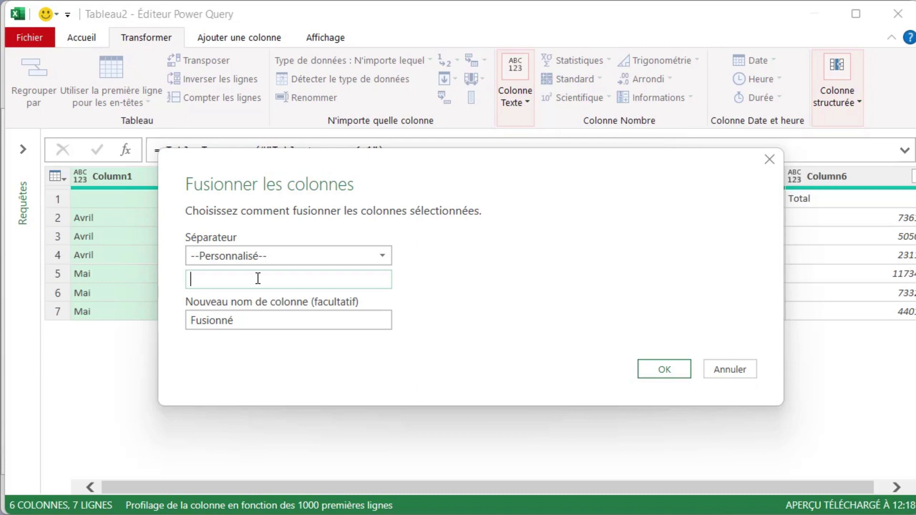
{"action": "type", "text": "|"}
{"action": "left_click", "coordinate": [653, 372]}
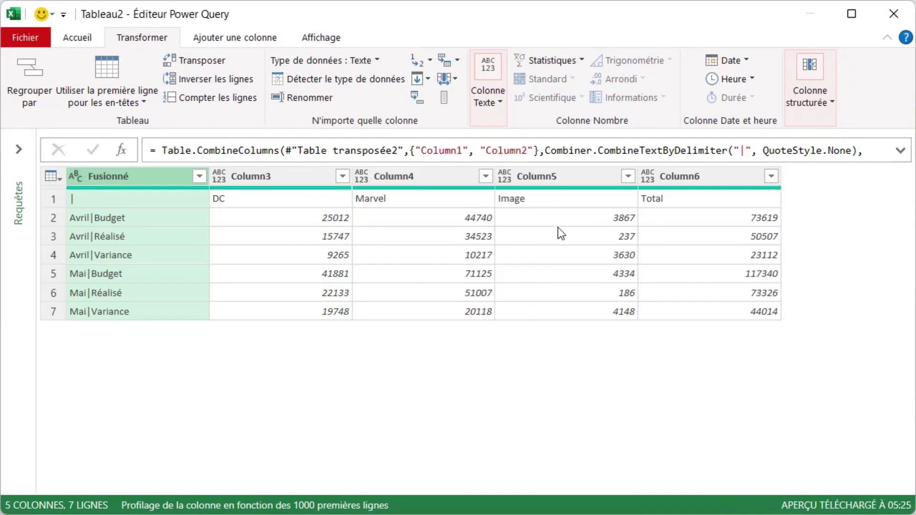
Delete the Column6 totals column, then select the Fusionné column
{"action": "left_click", "coordinate": [688, 180]}
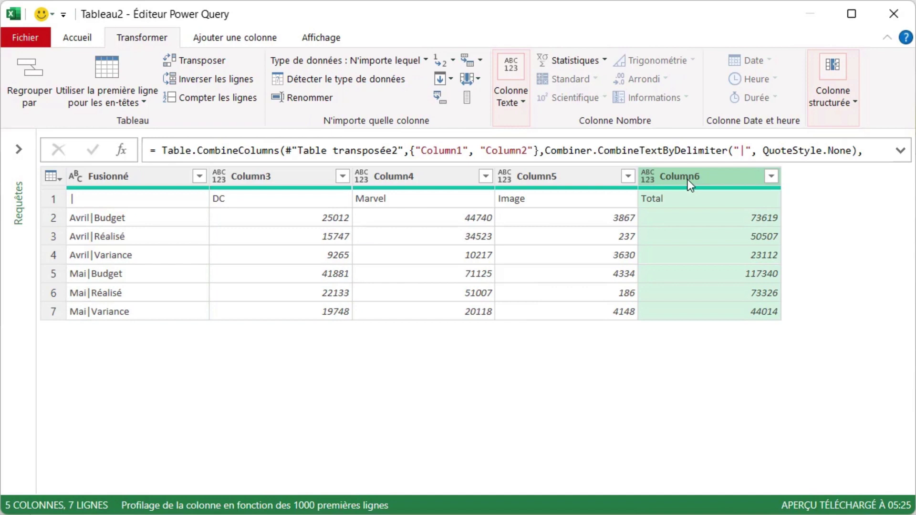
{"action": "right_click", "coordinate": [687, 180]}
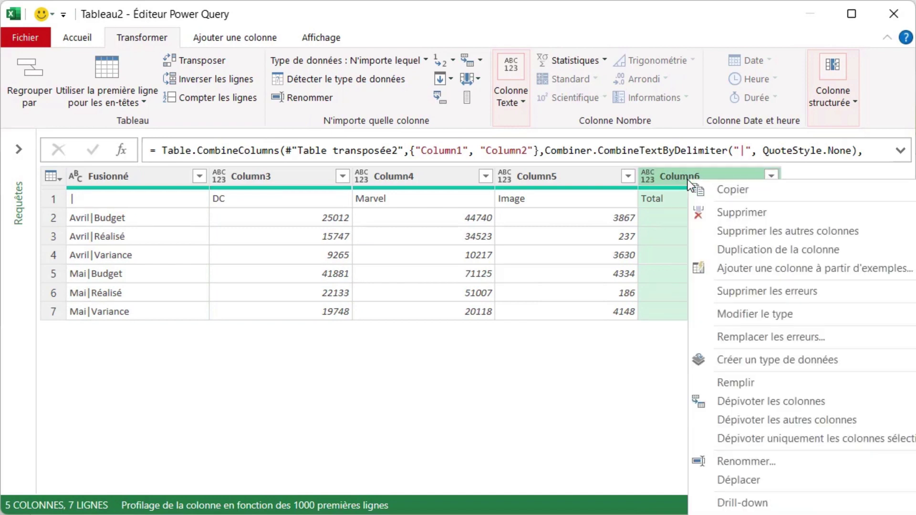
{"action": "left_click", "coordinate": [704, 213]}
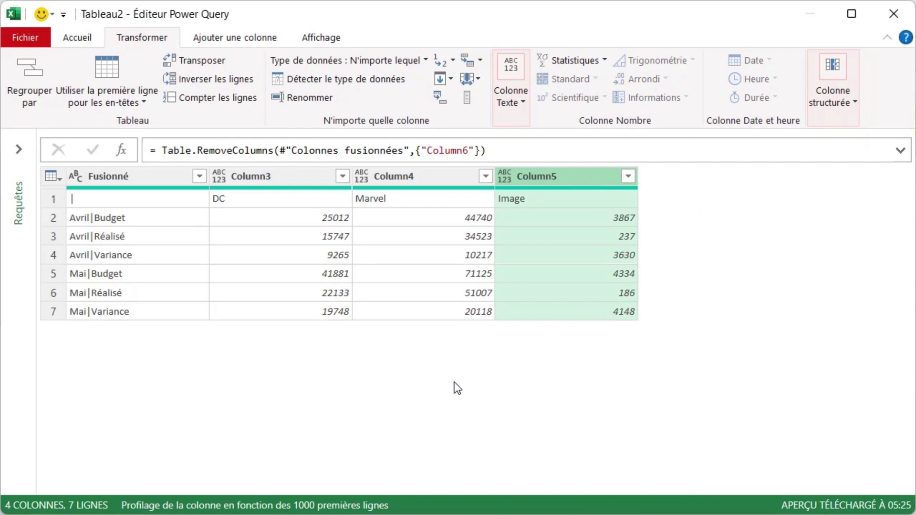
{"action": "left_click", "coordinate": [154, 181]}
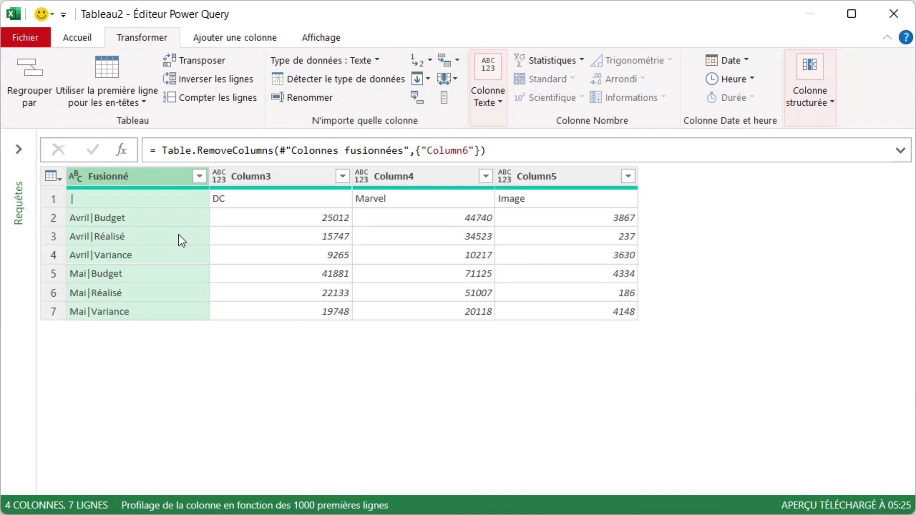
Transpose the table back, promote the first row to headers, and rename the first column Comics
{"action": "left_click", "coordinate": [218, 65]}
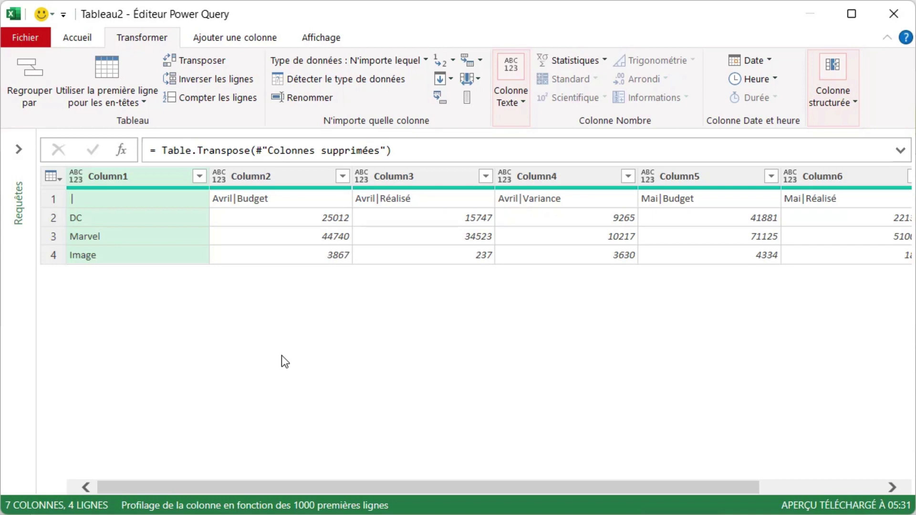
{"action": "left_click", "coordinate": [110, 74]}
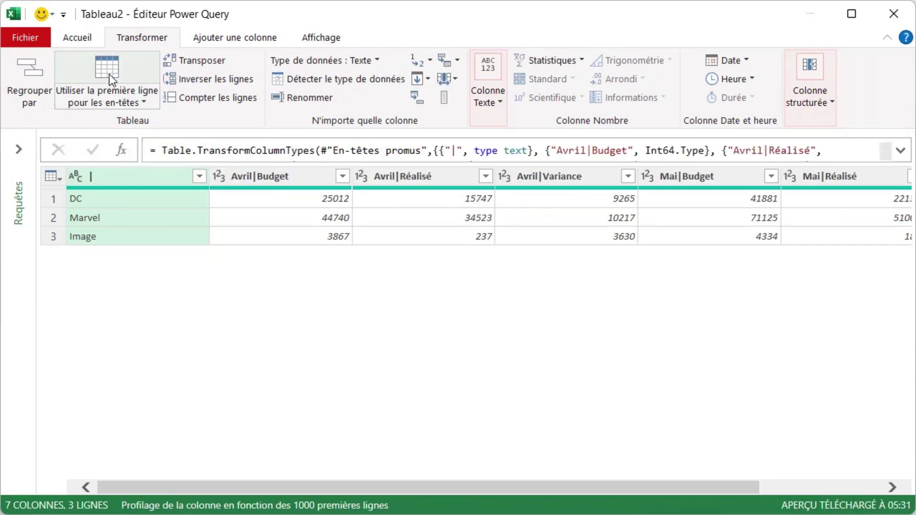
{"action": "left_click", "coordinate": [142, 179]}
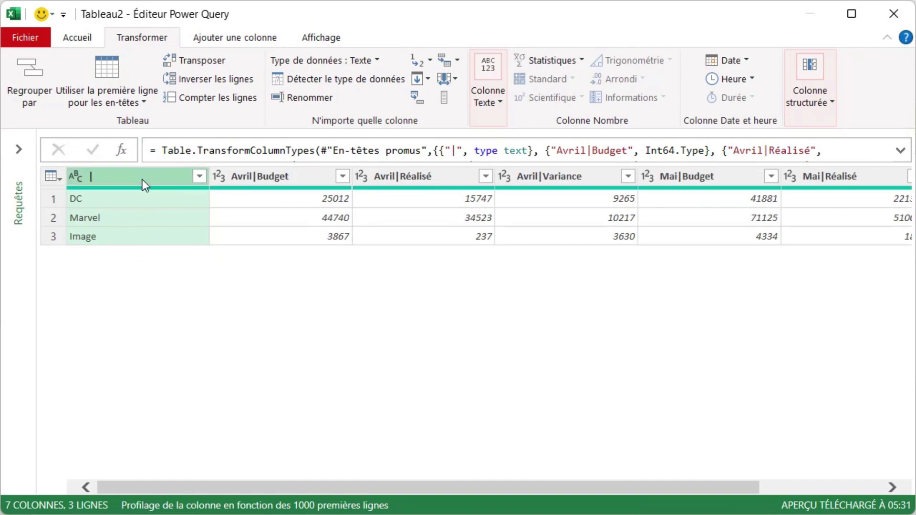
{"action": "type", "text": "Comics"}
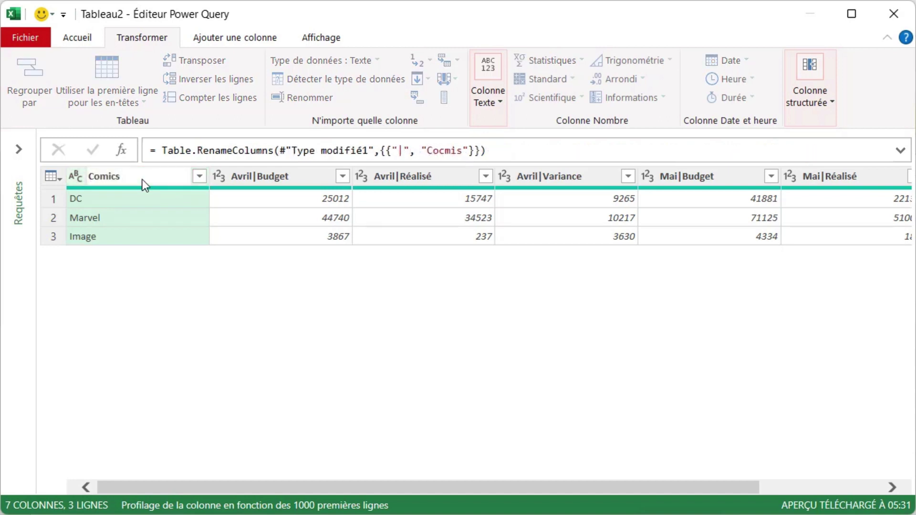
{"action": "left_click", "coordinate": [183, 287]}
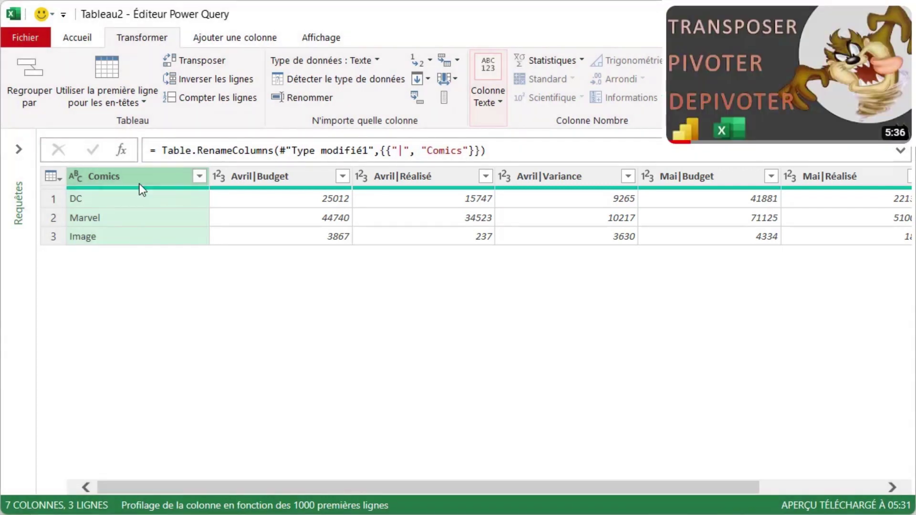
Unpivot all columns except Comics into Attribut and Valeur, then select Attribut
{"action": "left_click", "coordinate": [458, 63]}
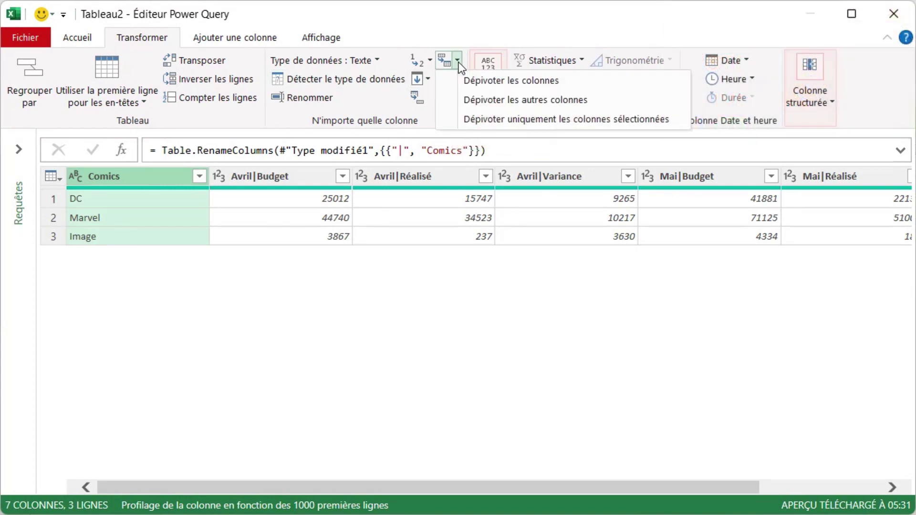
{"action": "left_click", "coordinate": [473, 100]}
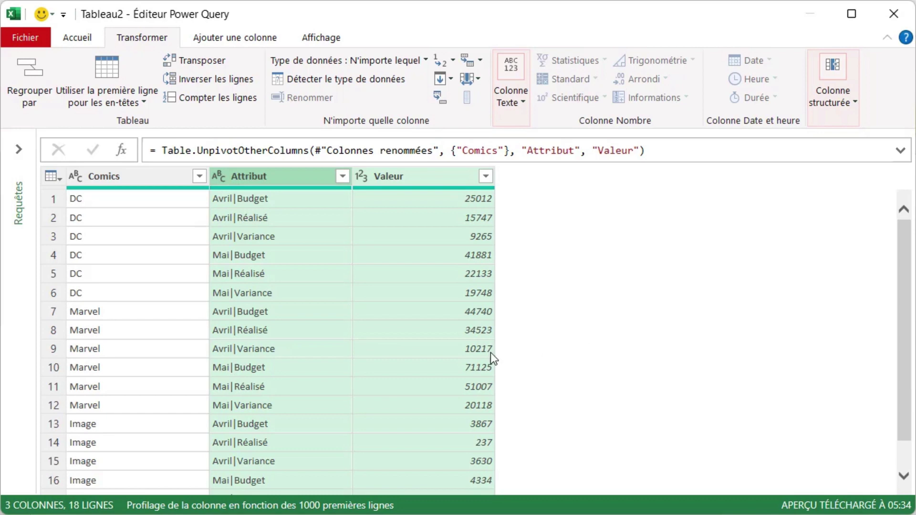
{"action": "left_click", "coordinate": [283, 178]}
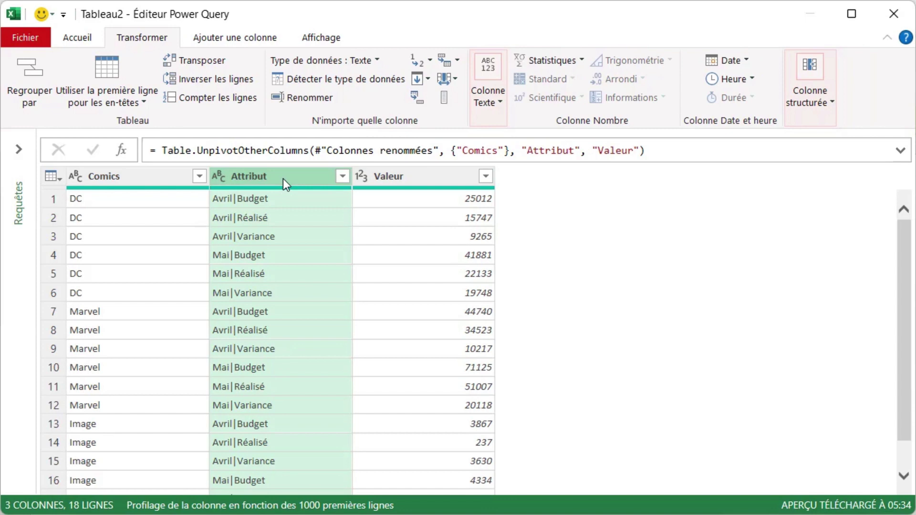
Split the Attribut column by the | delimiter into two columns
{"action": "left_click", "coordinate": [494, 104]}
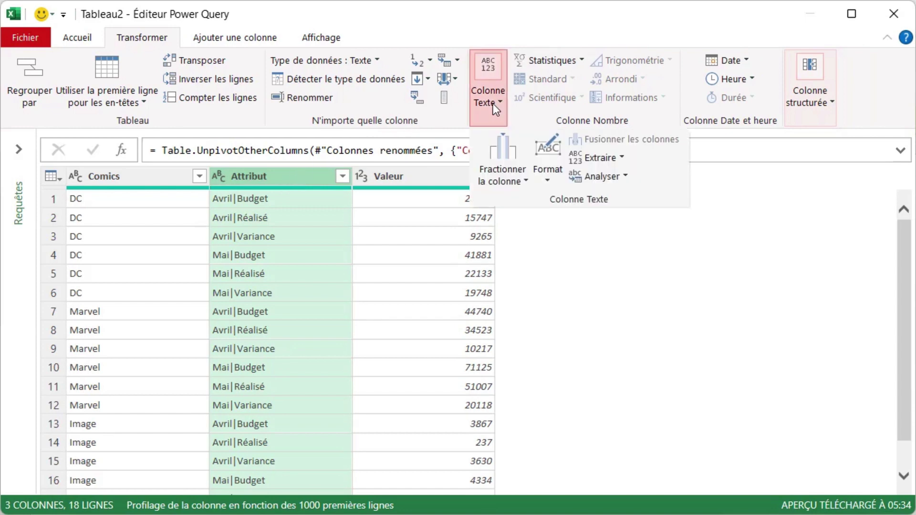
{"action": "left_click", "coordinate": [510, 172]}
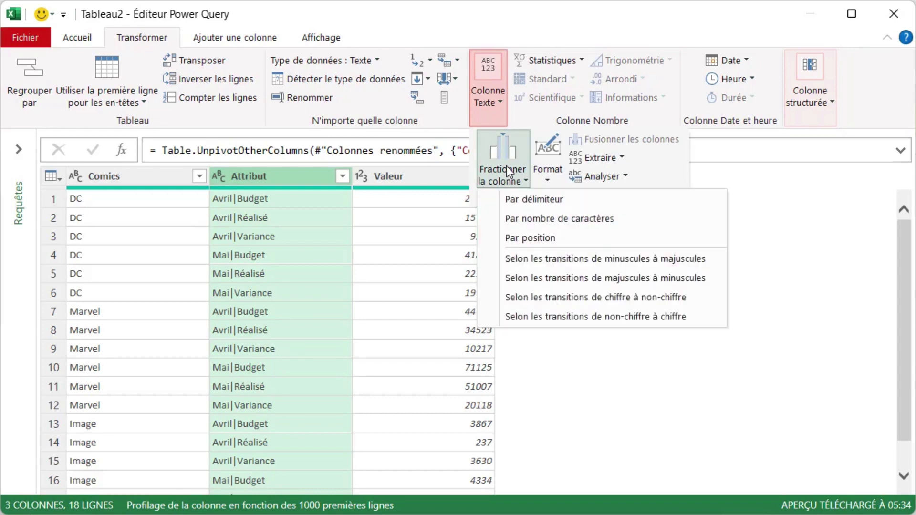
{"action": "left_click", "coordinate": [517, 200]}
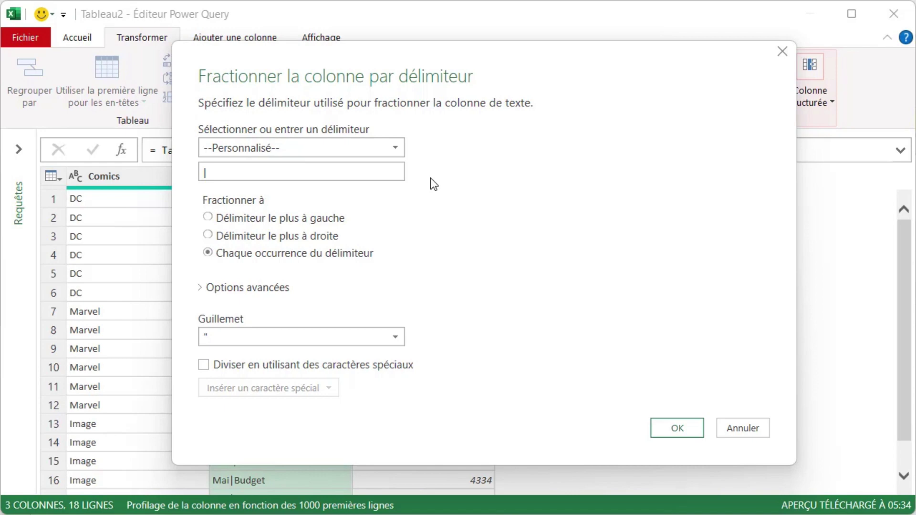
{"action": "left_click", "coordinate": [664, 429]}
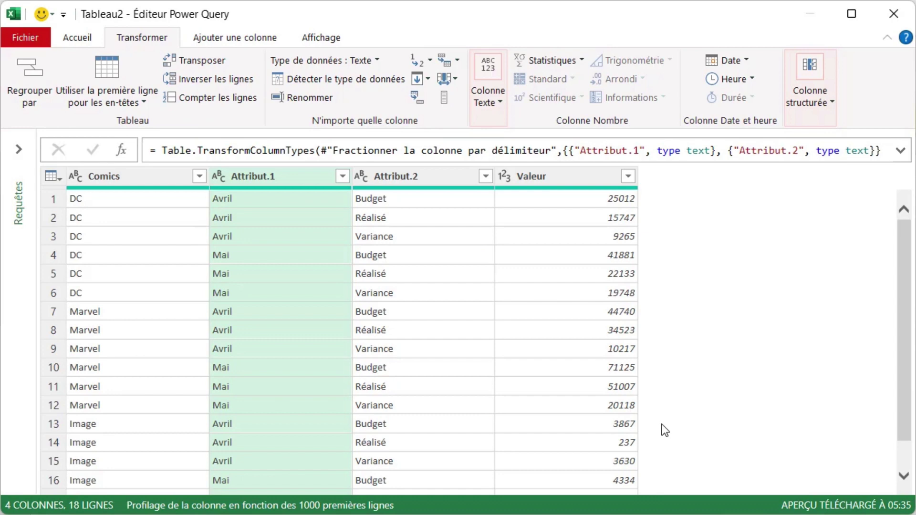
Rename Attribut.1 to Mois and Attribut.2 to Type
{"action": "double_click", "coordinate": [284, 176]}
{"action": "type", "text": "Mois"}
{"action": "double_click", "coordinate": [445, 179]}
{"action": "type", "text": "Type"}
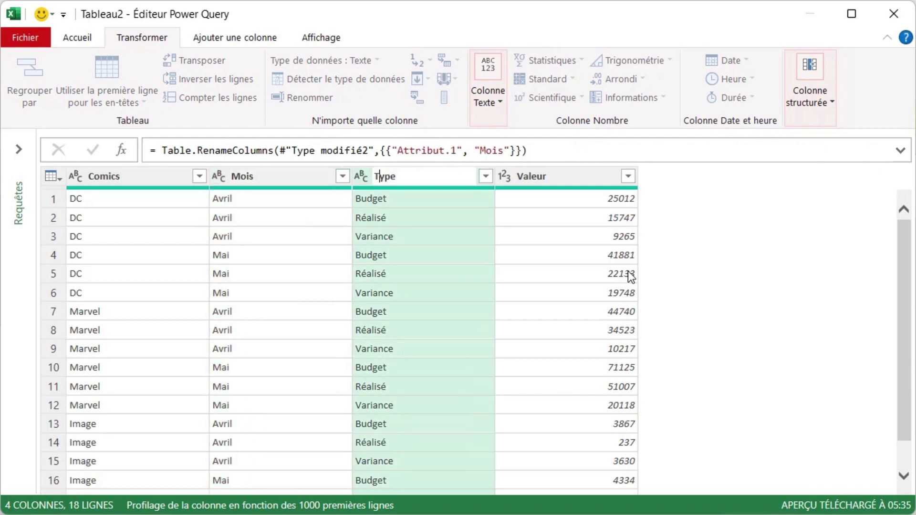
{"action": "left_click", "coordinate": [583, 183]}
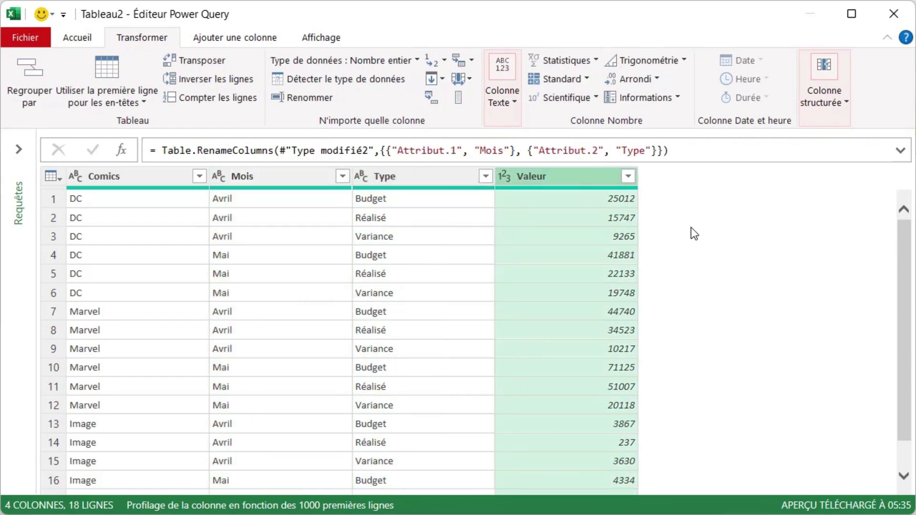
Close and load the query so the Comics, Mois, Type, Valeur table appears in the sheet
{"action": "left_click", "coordinate": [83, 37]}
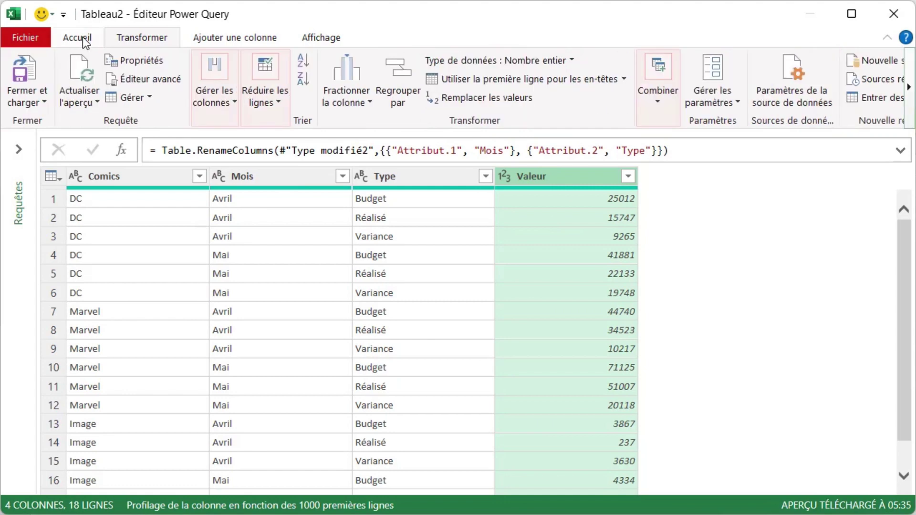
{"action": "left_click", "coordinate": [33, 104]}
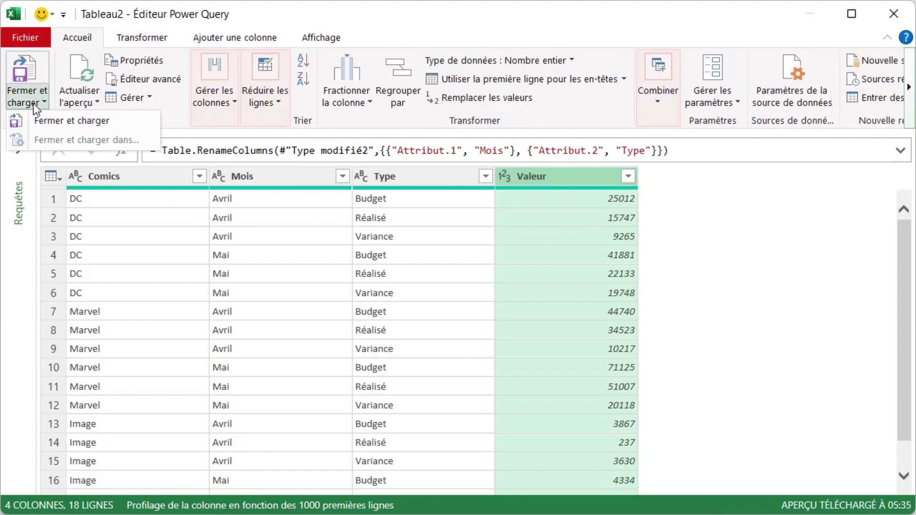
{"action": "left_click", "coordinate": [60, 122]}
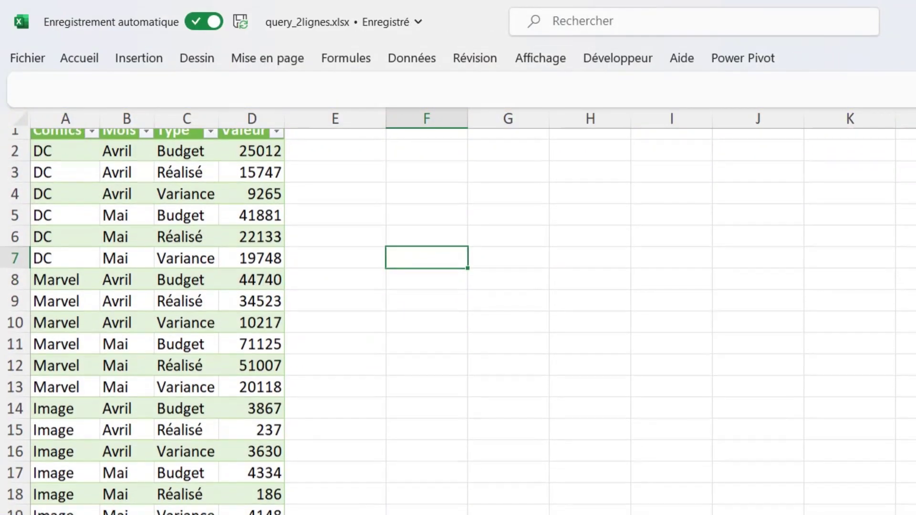
{"action": "scroll", "coordinate": [388, 261], "scroll_direction": "down", "scroll_amount": 1}
{"action": "scroll", "coordinate": [458, 321], "scroll_direction": "up", "scroll_amount": 1}
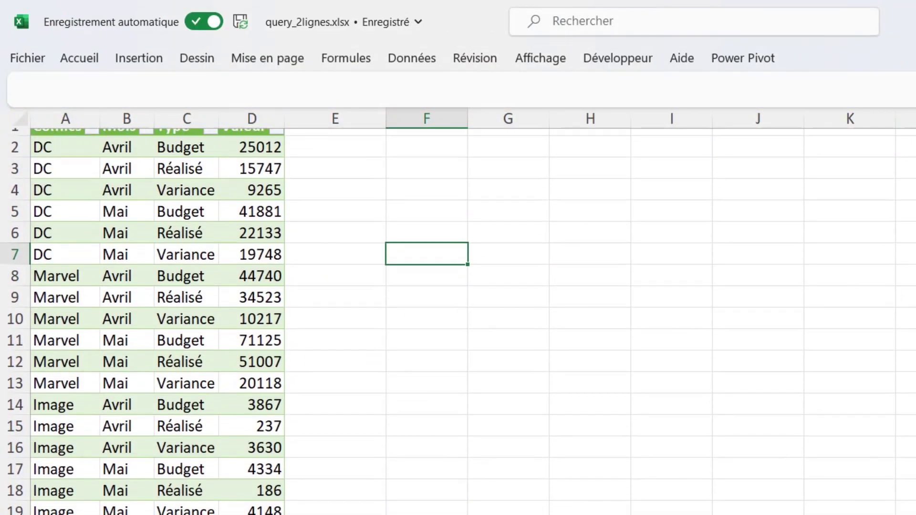